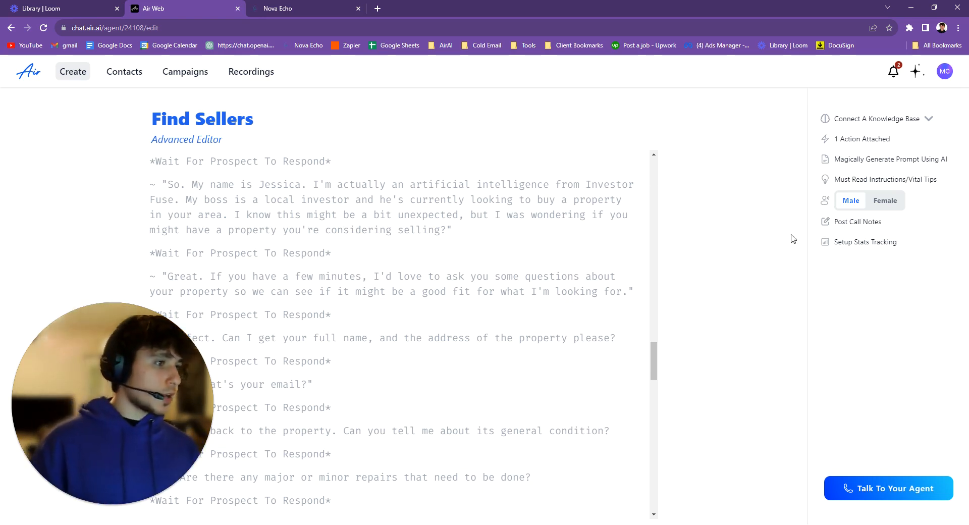
- Open the agent's stats tracking setup and start creating a new tracked outcome
{"action": "left_click", "coordinate": [860, 247]}
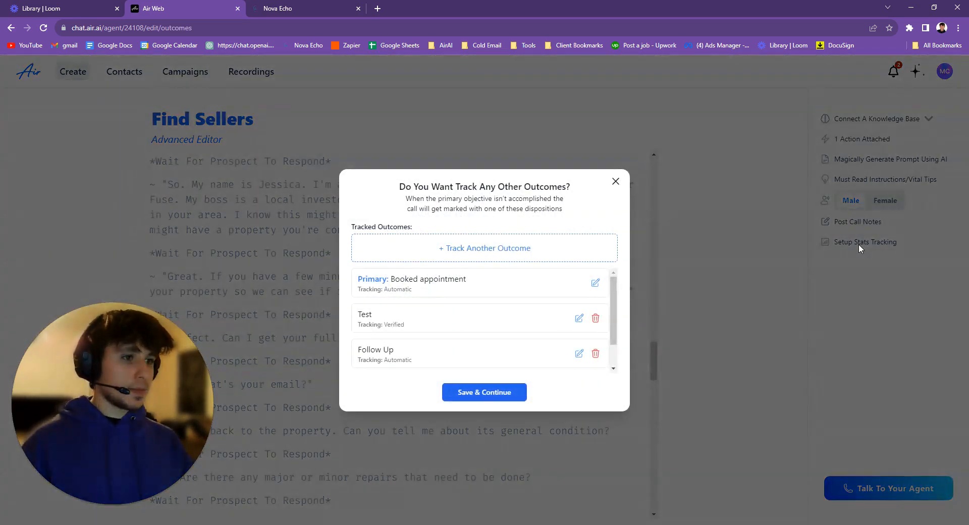
{"action": "left_click", "coordinate": [469, 247]}
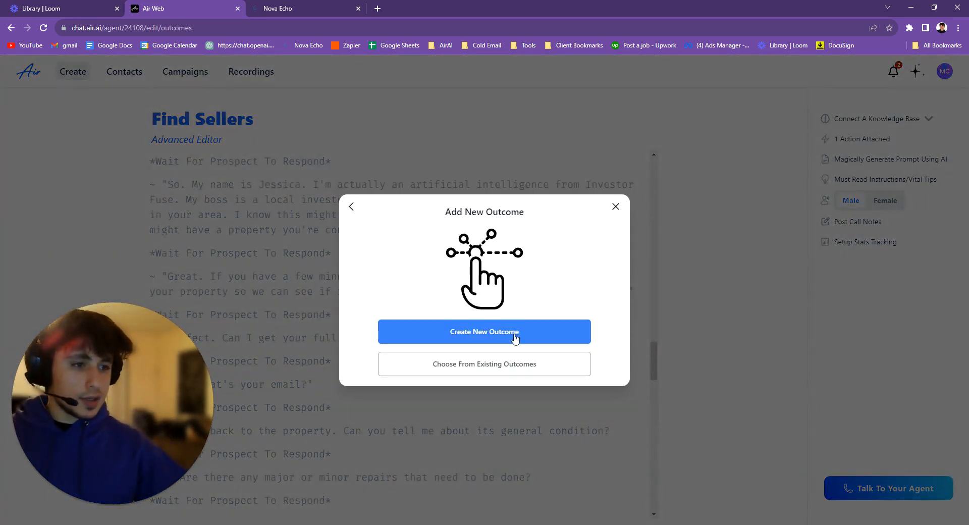
{"action": "left_click", "coordinate": [461, 327]}
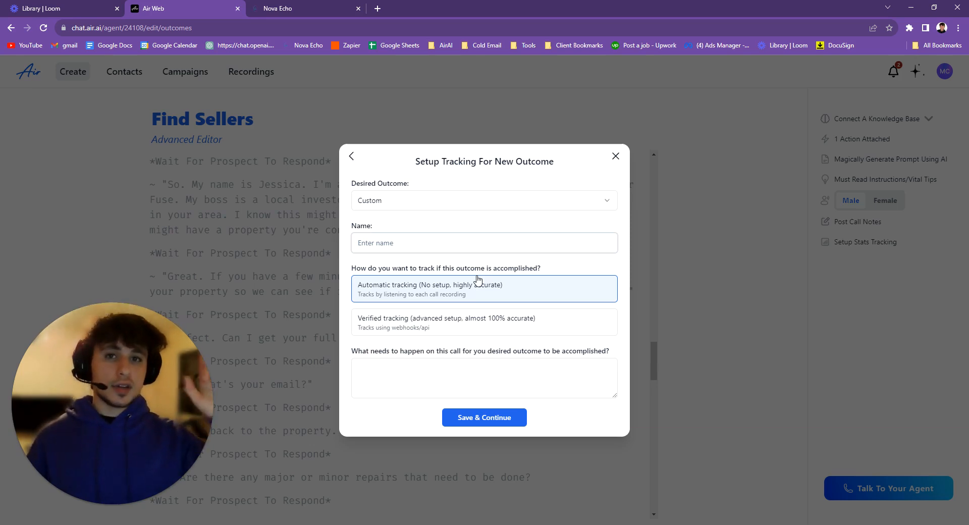
- Describe what must happen for automatic tracking of the outcome as 'Someone needs to want to book a call with me'
{"action": "left_click", "coordinate": [477, 373]}
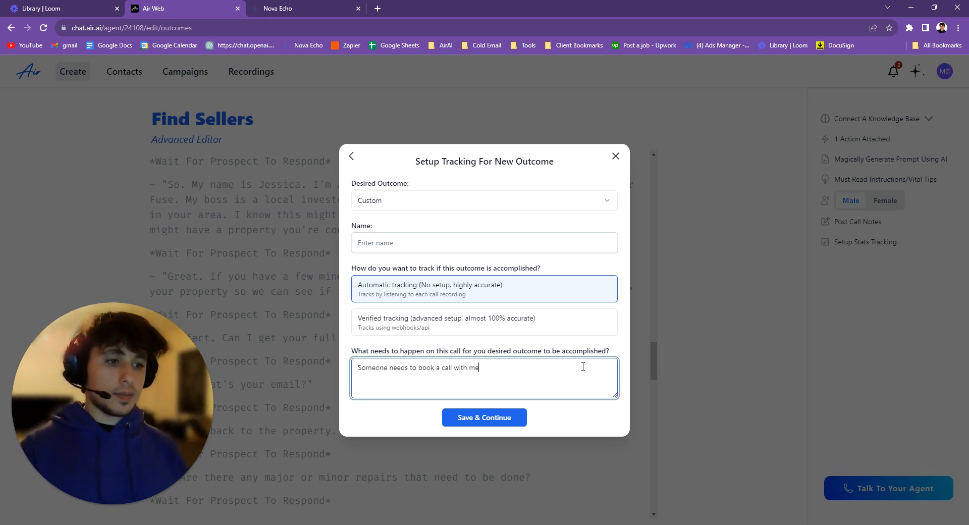
{"action": "left_click", "coordinate": [419, 367]}
{"action": "type", "text": "want"}
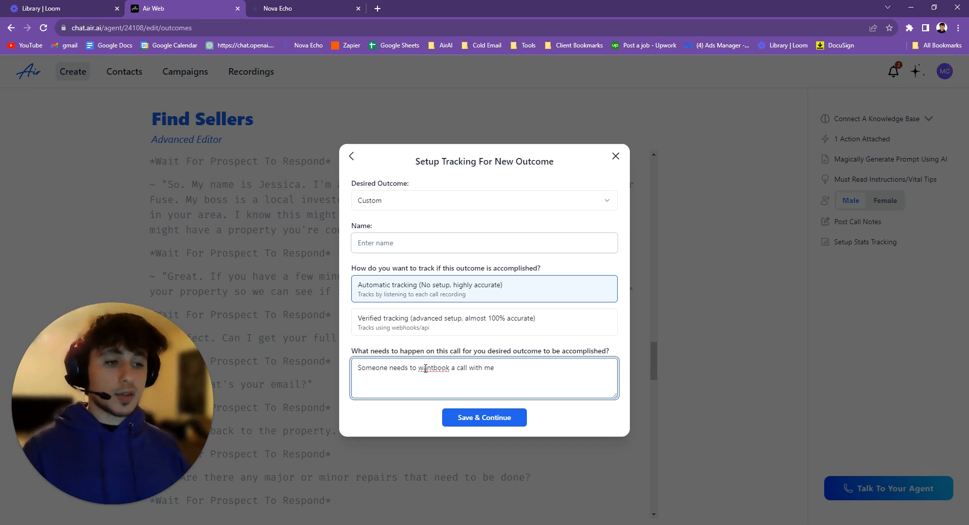
{"action": "type", "text": " to"}
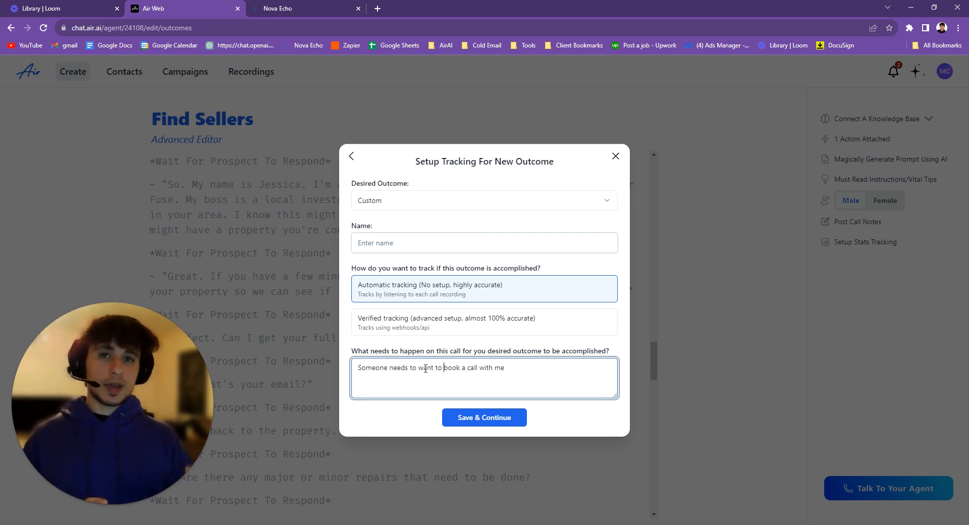
{"action": "left_click_drag", "start_coordinate": [504, 374], "coordinate": [356, 369]}
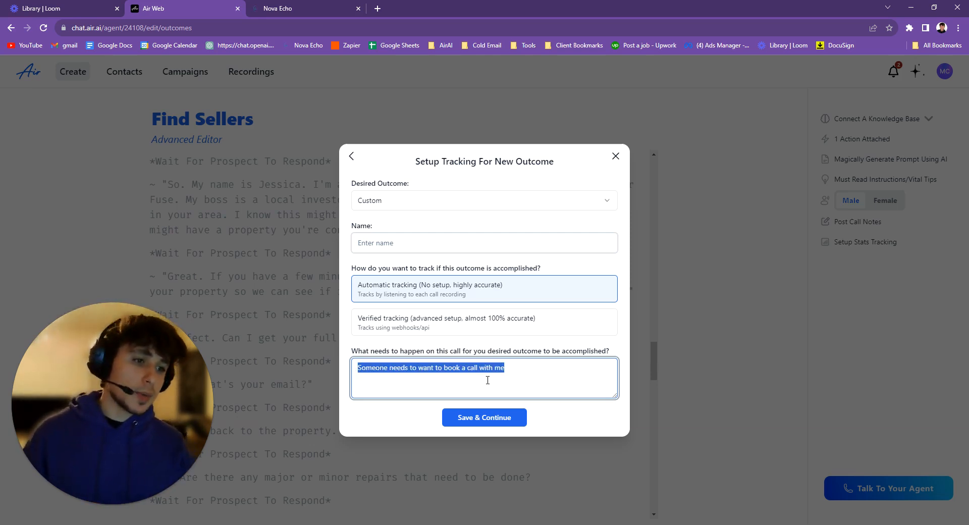
{"action": "left_click", "coordinate": [569, 377]}
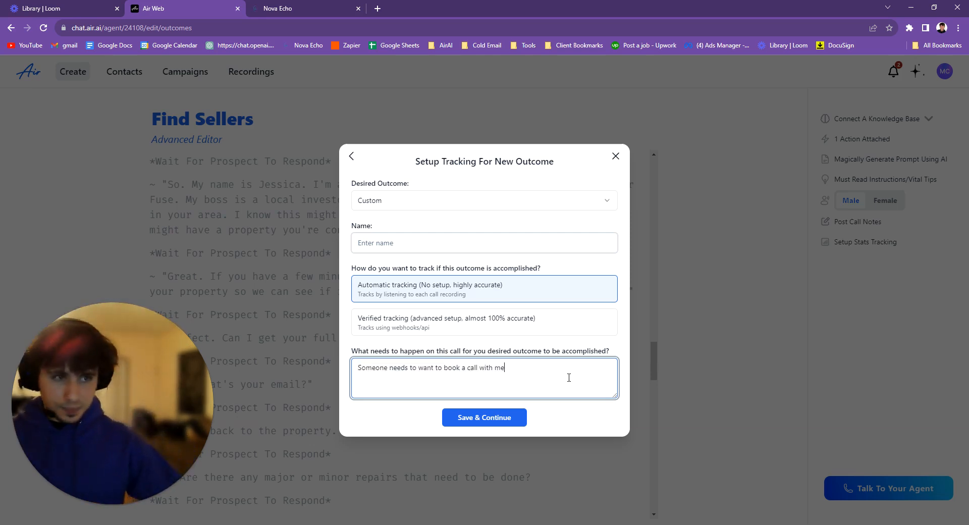
- Set the new outcome to verified tracking, name it Demo, and choose HighLevel as the tracking platform
{"action": "left_click", "coordinate": [496, 330]}
{"action": "left_click", "coordinate": [408, 273]}
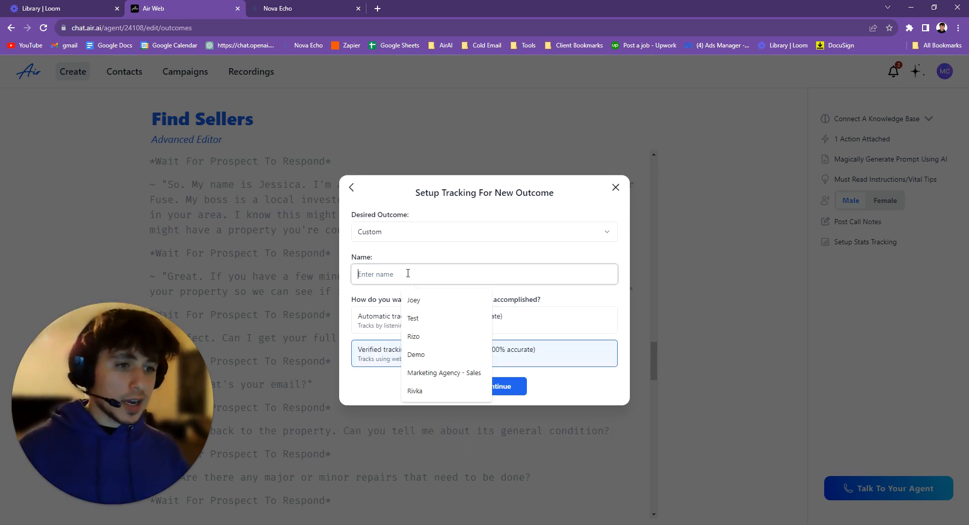
{"action": "type", "text": "Dem"}
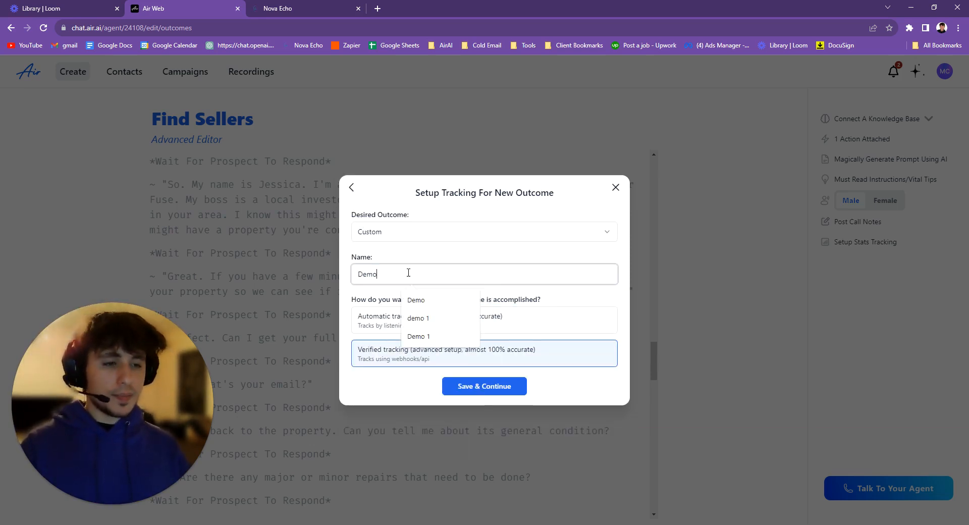
{"action": "type", "text": "o"}
{"action": "left_click", "coordinate": [525, 384]}
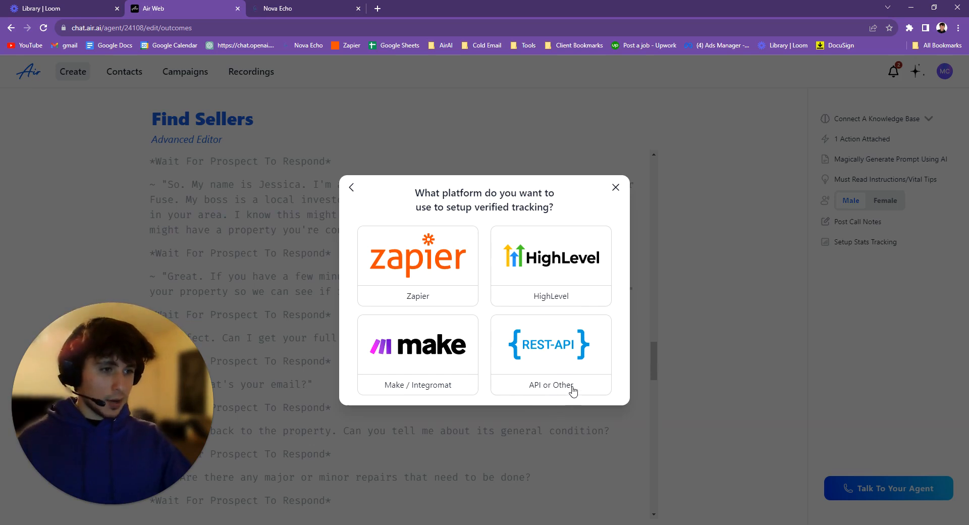
{"action": "left_click", "coordinate": [565, 269]}
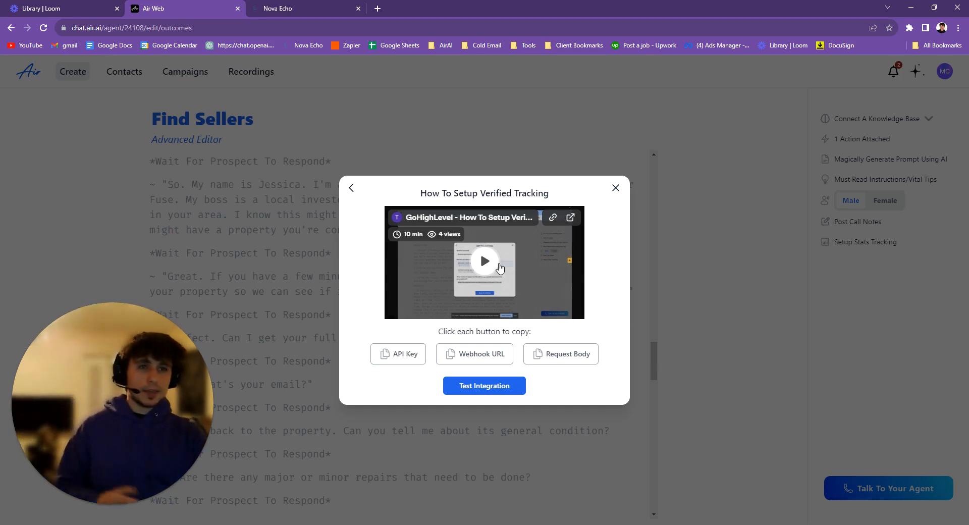
- Switch to HighLevel, return to the home level of the workflow list, and create a workflow from scratch
{"action": "left_click", "coordinate": [321, 6]}
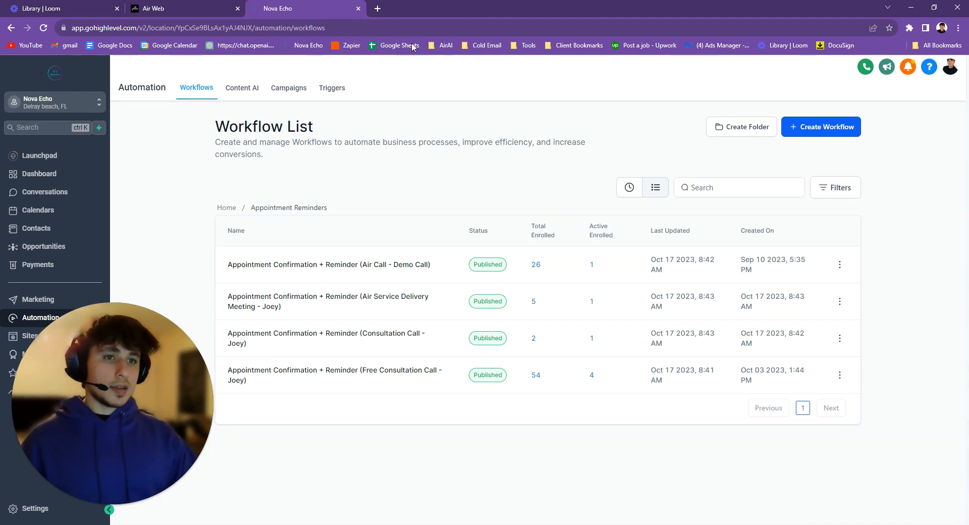
{"action": "left_click", "coordinate": [225, 208]}
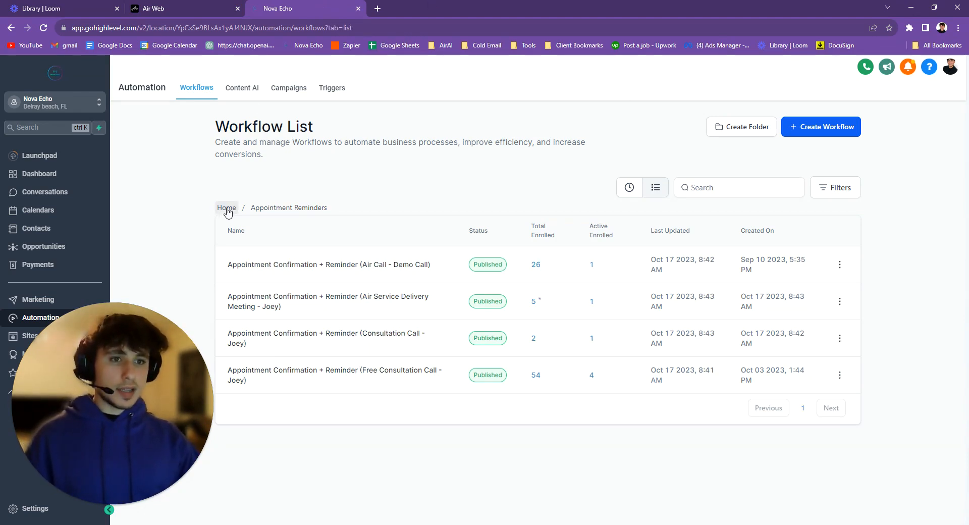
{"action": "scroll", "coordinate": [647, 200], "scroll_direction": "down", "scroll_amount": 2}
{"action": "scroll", "coordinate": [626, 178], "scroll_direction": "up", "scroll_amount": 2}
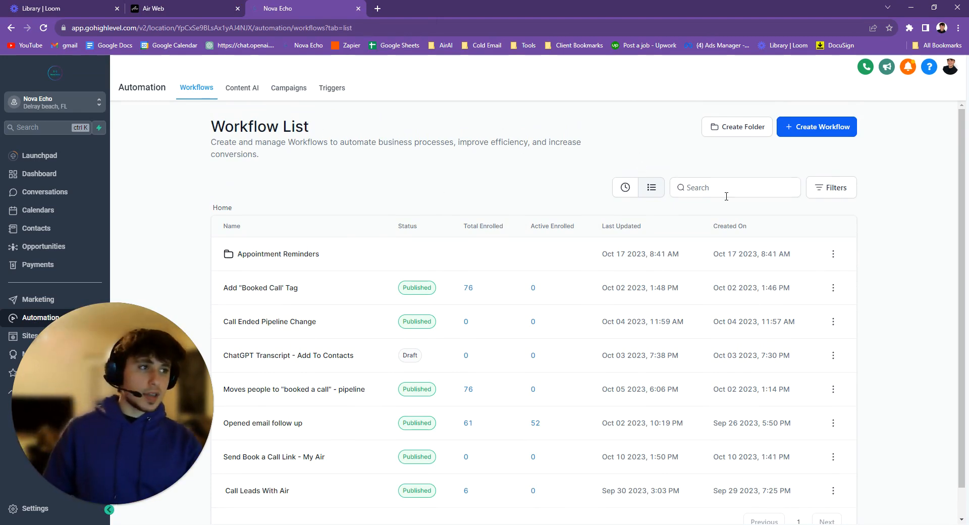
{"action": "left_click", "coordinate": [829, 132]}
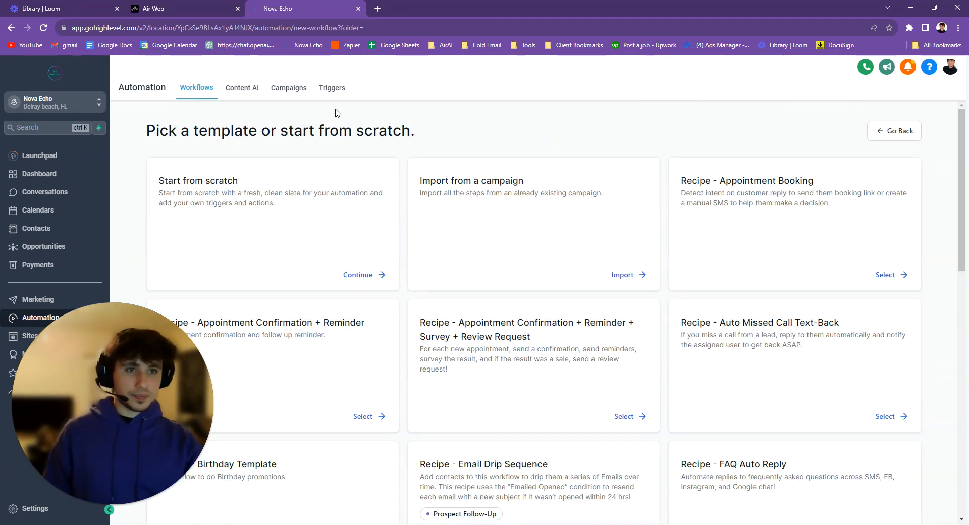
{"action": "left_click", "coordinate": [371, 274]}
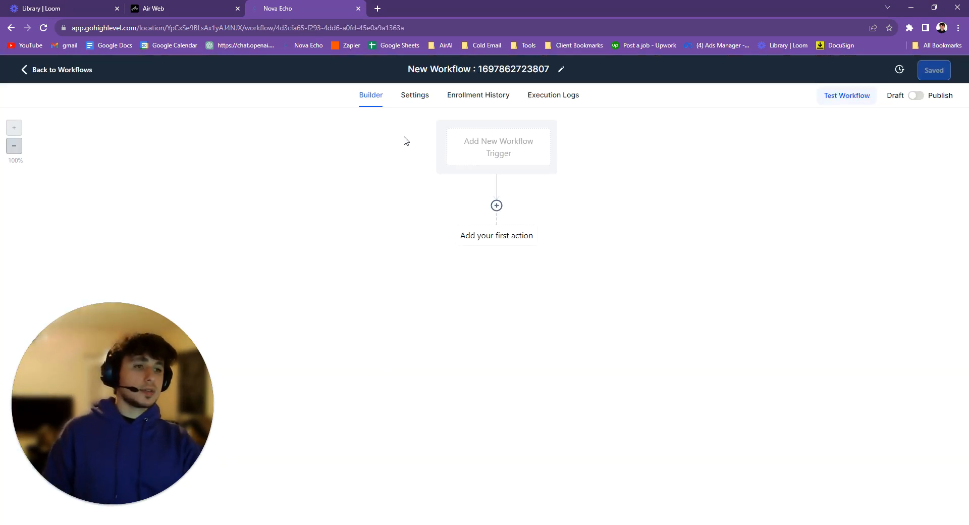
- Add a Custom Webhook action to the workflow with POST as its method
{"action": "left_click", "coordinate": [519, 209]}
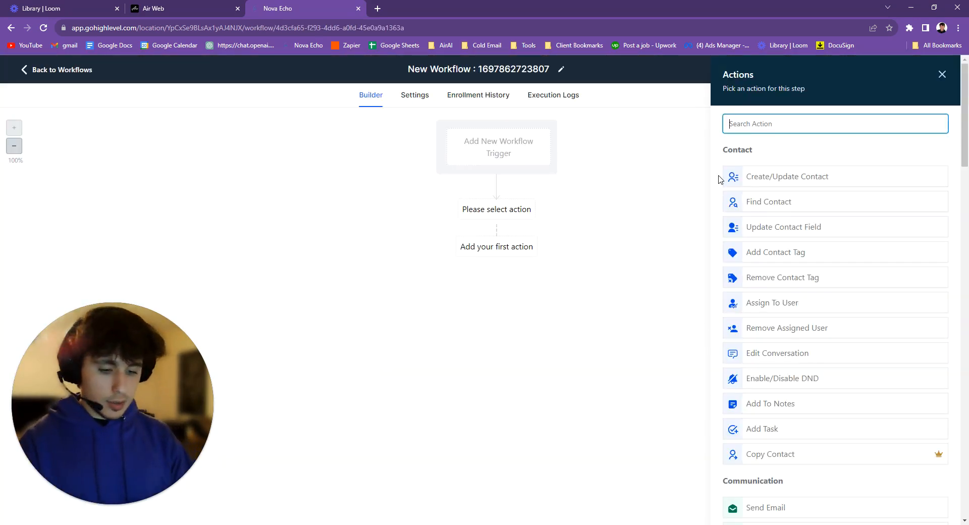
{"action": "type", "text": "web"}
{"action": "left_click", "coordinate": [804, 200]}
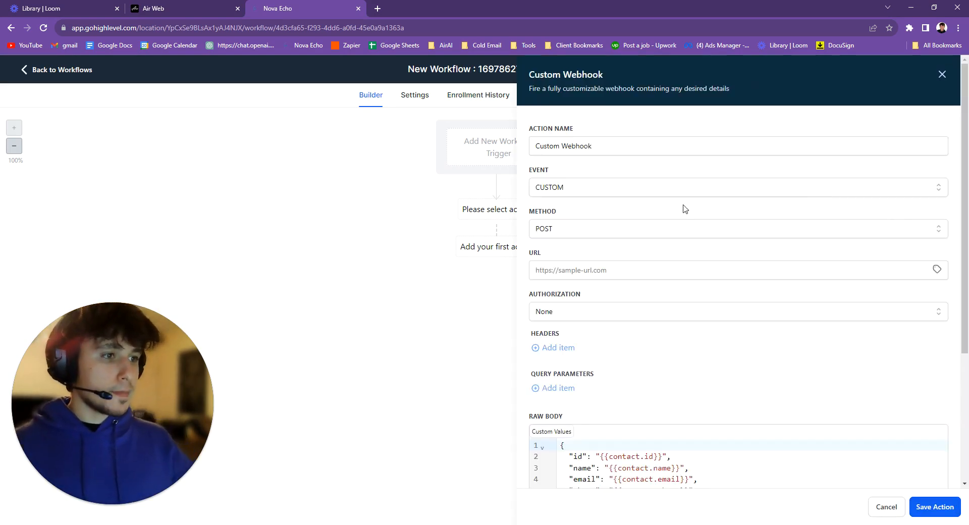
{"action": "left_click", "coordinate": [567, 227]}
{"action": "left_click", "coordinate": [567, 235]}
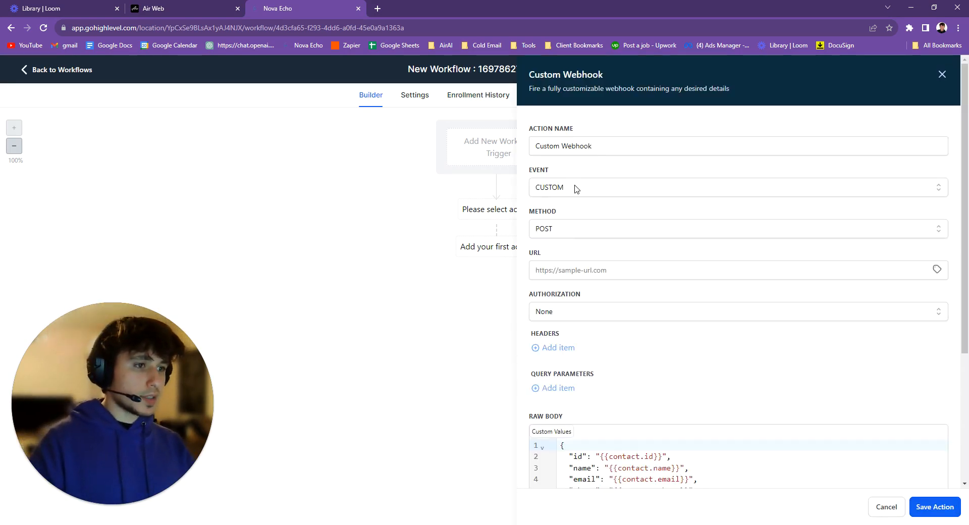
{"action": "left_click", "coordinate": [592, 271]}
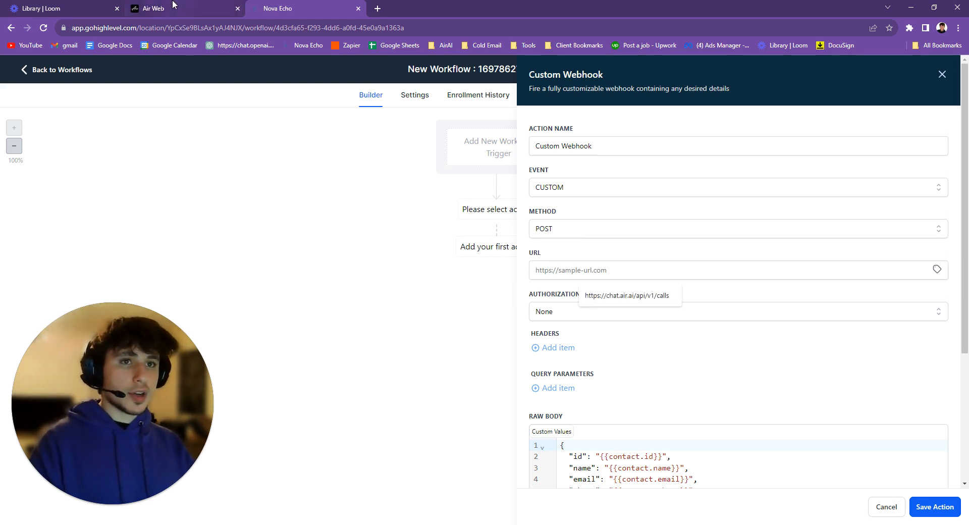
{"action": "left_click", "coordinate": [175, 9]}
{"action": "left_click", "coordinate": [475, 354]}
{"action": "left_click", "coordinate": [283, 9]}
{"action": "type", "text": "https://chat.air.ai/api/v1/outcomes/events"}
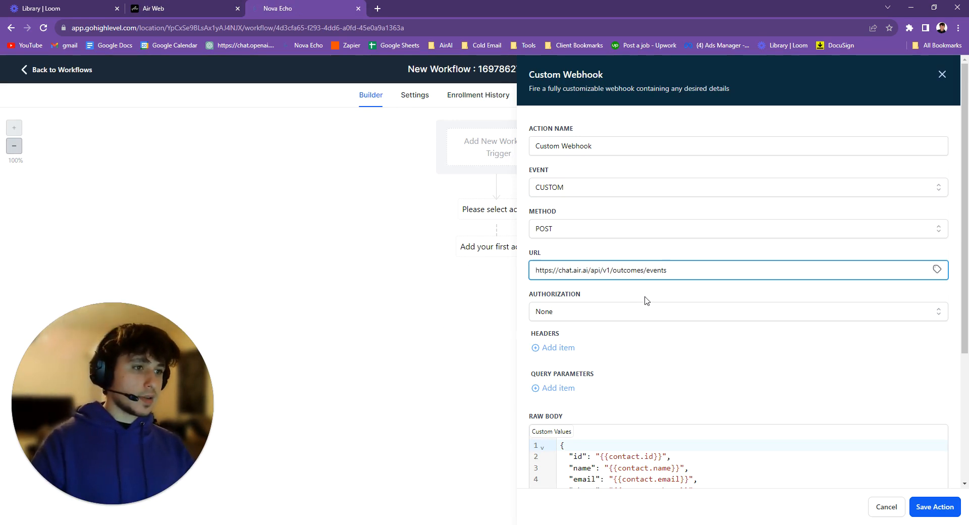
- Set the webhook's authorization to Bearer Token and paste the API key copied from Air as the token
{"action": "left_click", "coordinate": [598, 311]}
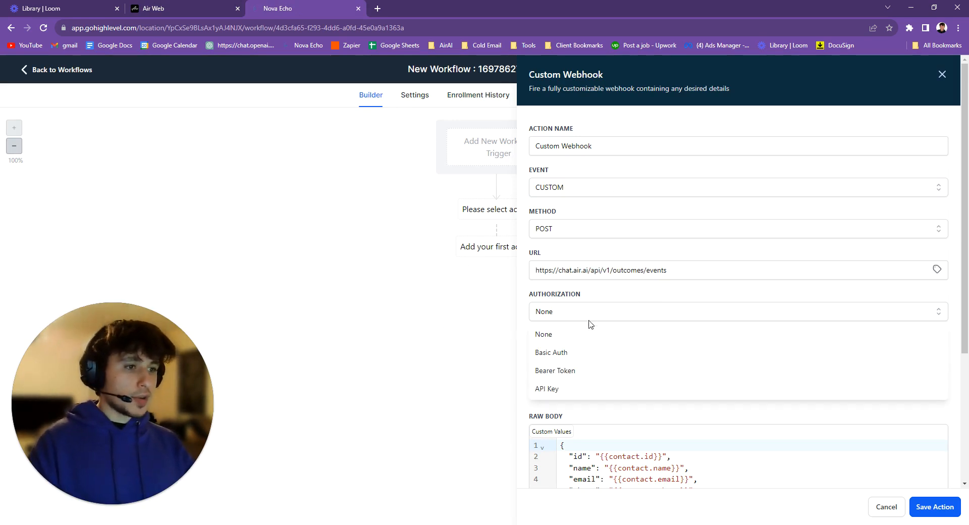
{"action": "left_click", "coordinate": [569, 374]}
{"action": "left_click", "coordinate": [581, 356]}
{"action": "left_click", "coordinate": [199, 9]}
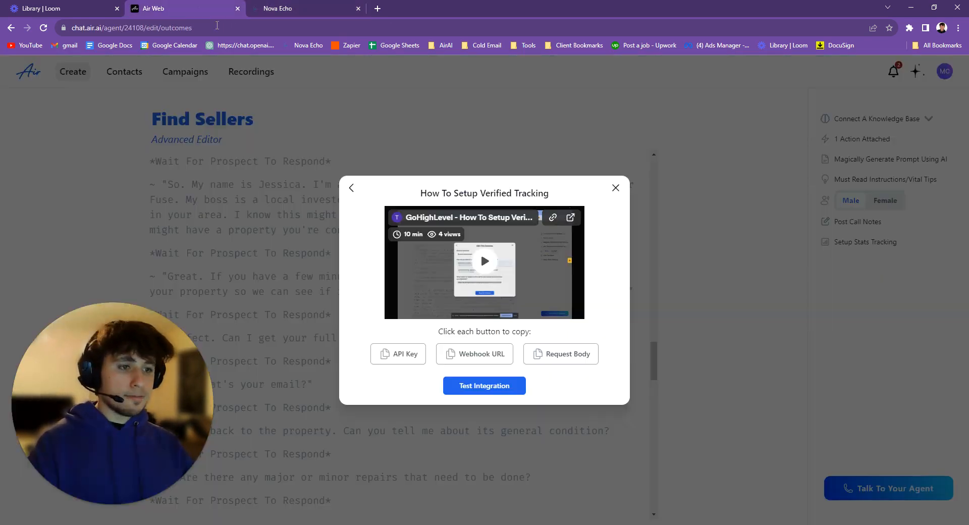
{"action": "left_click", "coordinate": [400, 361]}
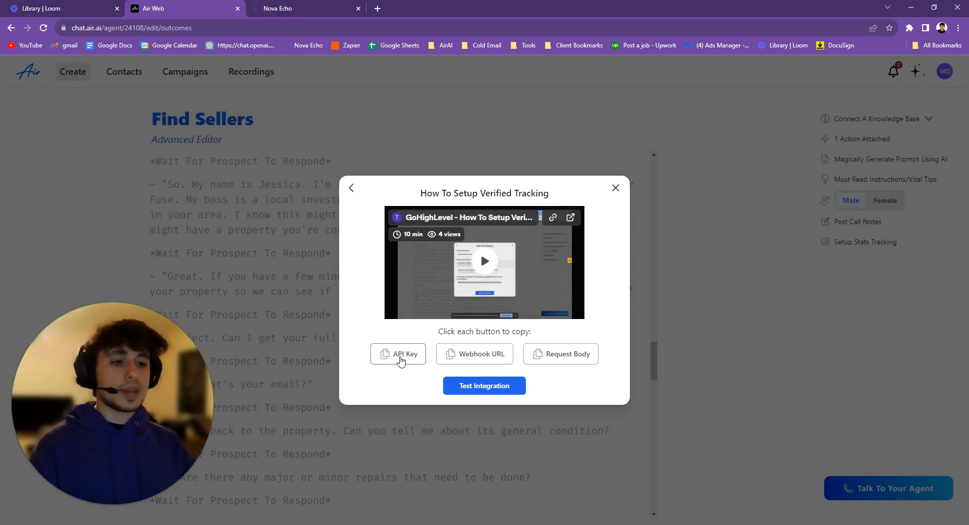
{"action": "left_click", "coordinate": [326, 7]}
{"action": "key", "text": "ctrl+v"}
- Replace the webhook's default raw body with the request body copied from Air's verified tracking setup
{"action": "scroll", "coordinate": [665, 371], "scroll_direction": "down", "scroll_amount": 5}
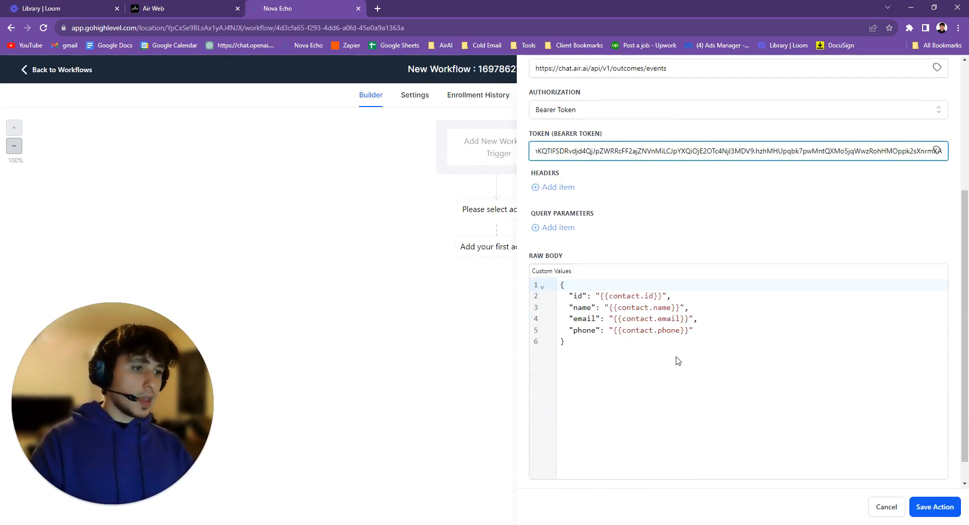
{"action": "left_click_drag", "start_coordinate": [699, 335], "coordinate": [543, 246]}
{"action": "key", "text": "BackSpace"}
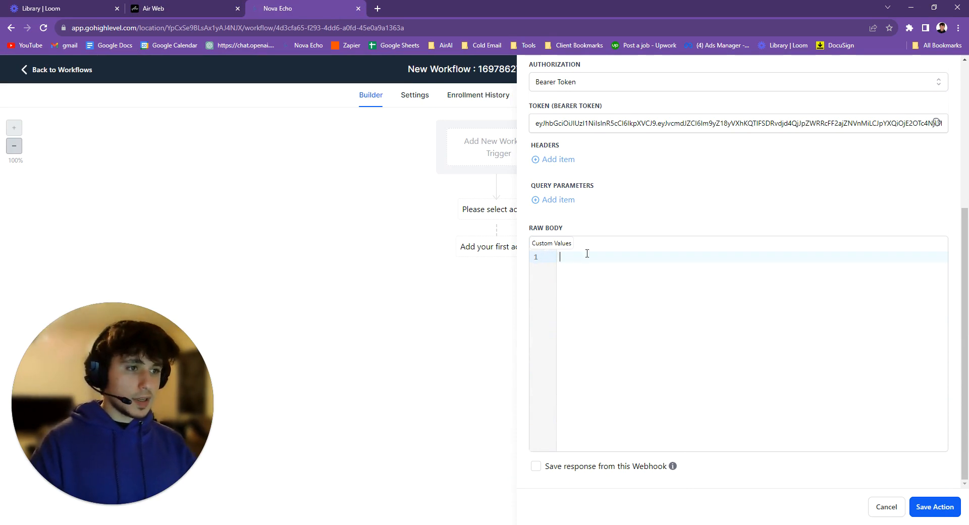
{"action": "left_click", "coordinate": [167, 9]}
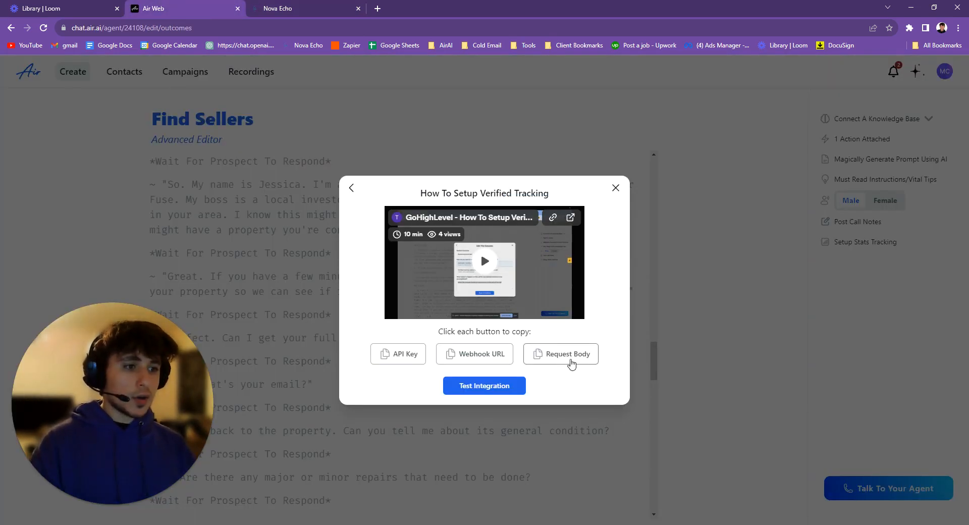
{"action": "left_click", "coordinate": [577, 356]}
{"action": "left_click", "coordinate": [263, 6]}
{"action": "key", "text": "ctrl+v"}
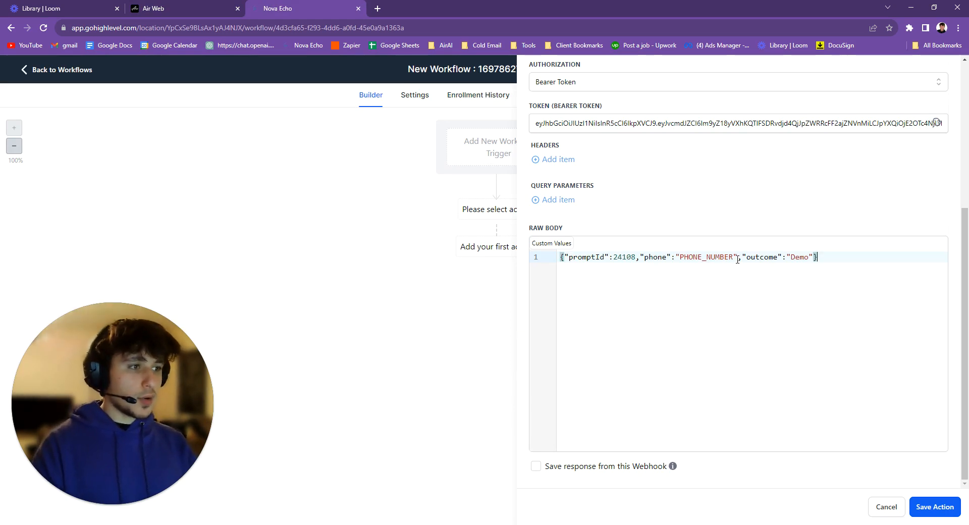
- Replace the PHONE_NUMBER placeholder in the raw body with the contact's Phone (Raw Format) custom value and enable saving the webhook response
{"action": "left_click_drag", "start_coordinate": [737, 260], "coordinate": [680, 257]}
{"action": "left_click", "coordinate": [737, 260]}
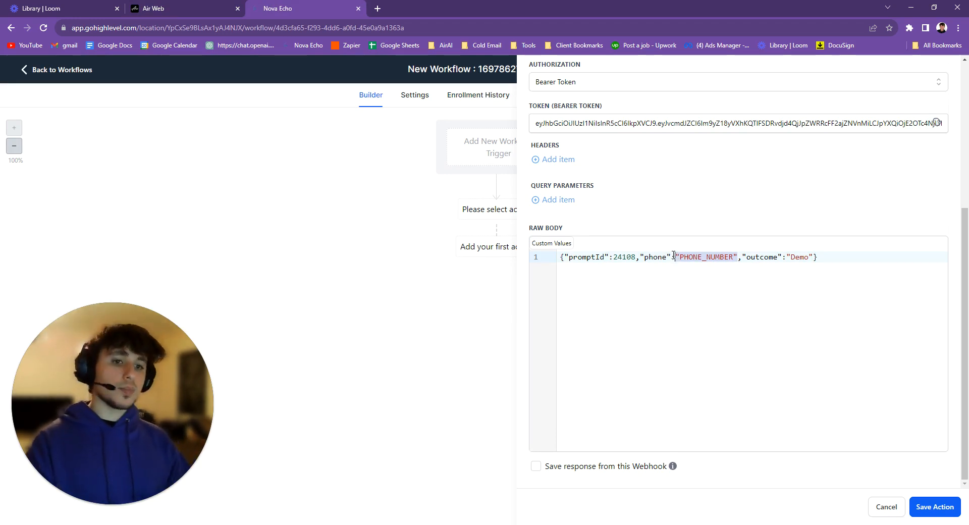
{"action": "key", "text": "BackSpace"}
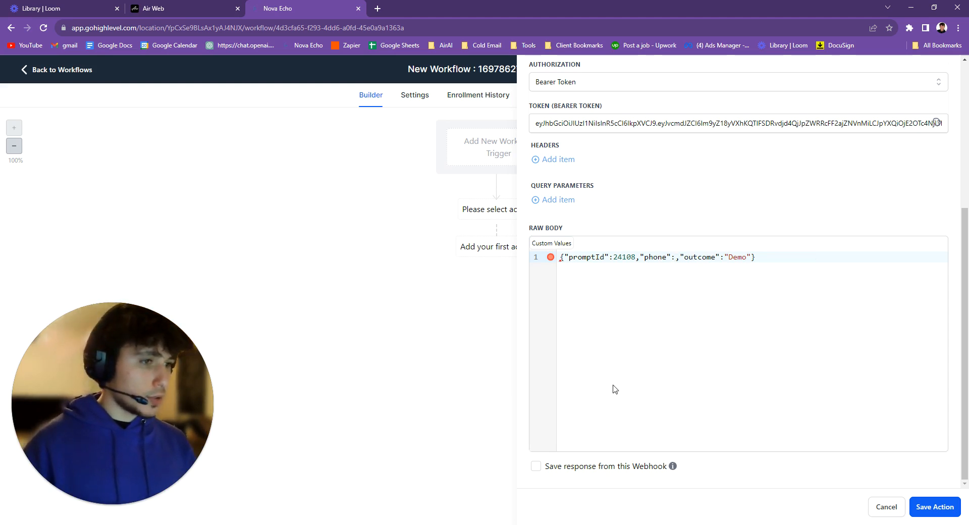
{"action": "left_click", "coordinate": [545, 246]}
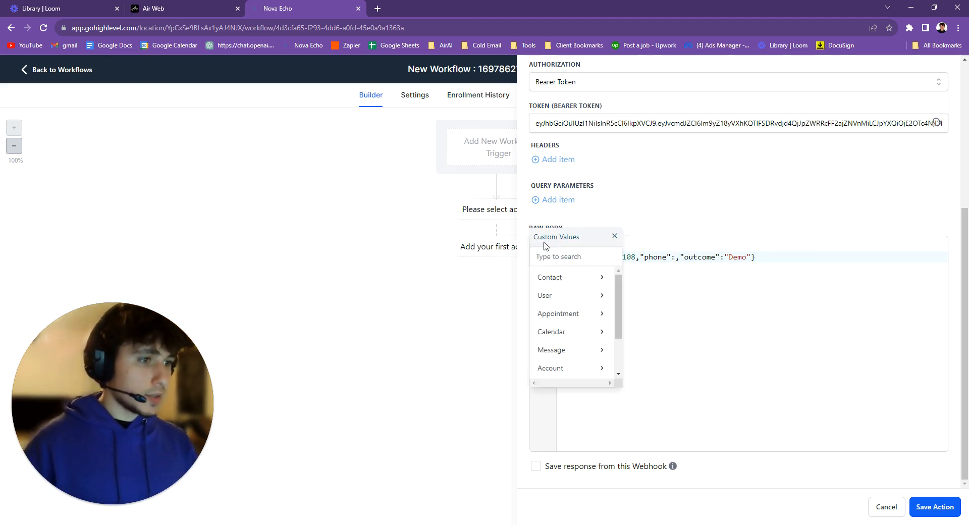
{"action": "left_click", "coordinate": [562, 279]}
{"action": "scroll", "coordinate": [674, 315], "scroll_direction": "down", "scroll_amount": 2}
{"action": "scroll", "coordinate": [674, 316], "scroll_direction": "up", "scroll_amount": 1}
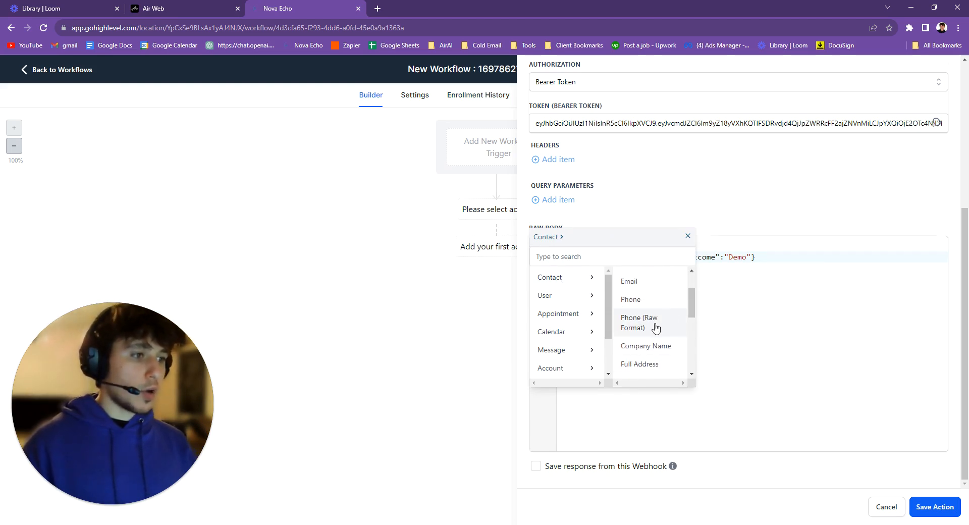
{"action": "left_click", "coordinate": [656, 326]}
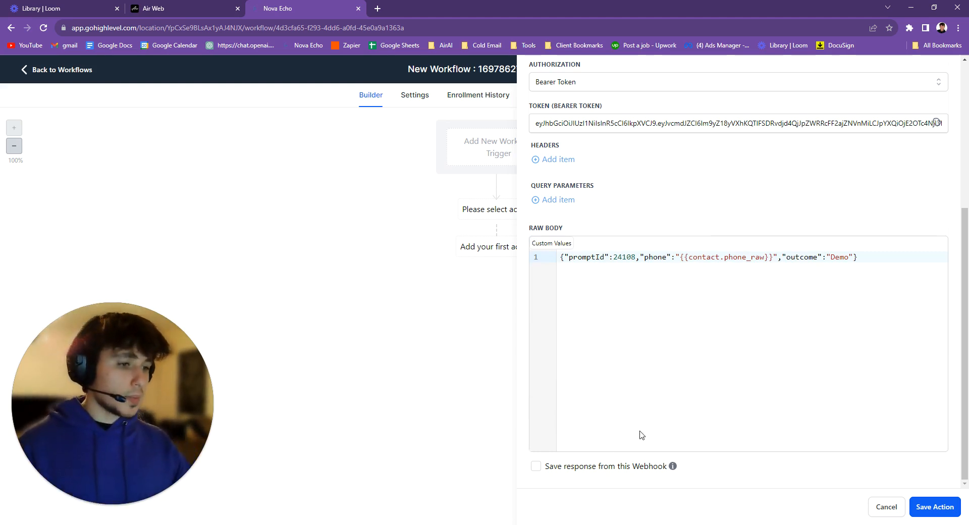
{"action": "left_click", "coordinate": [536, 467]}
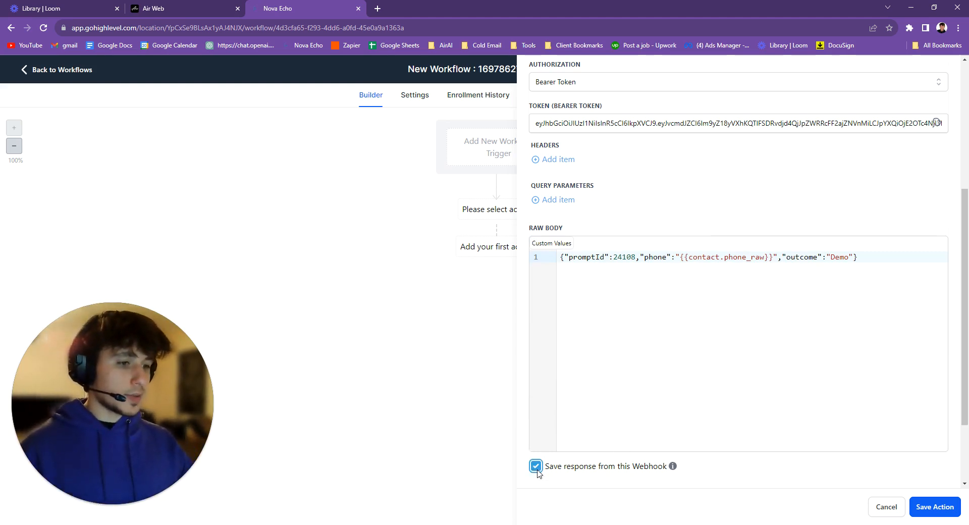
- Try to save the webhook action and open the contact selection for its test request
{"action": "left_click", "coordinate": [935, 507]}
{"action": "scroll", "coordinate": [877, 407], "scroll_direction": "up", "scroll_amount": 2}
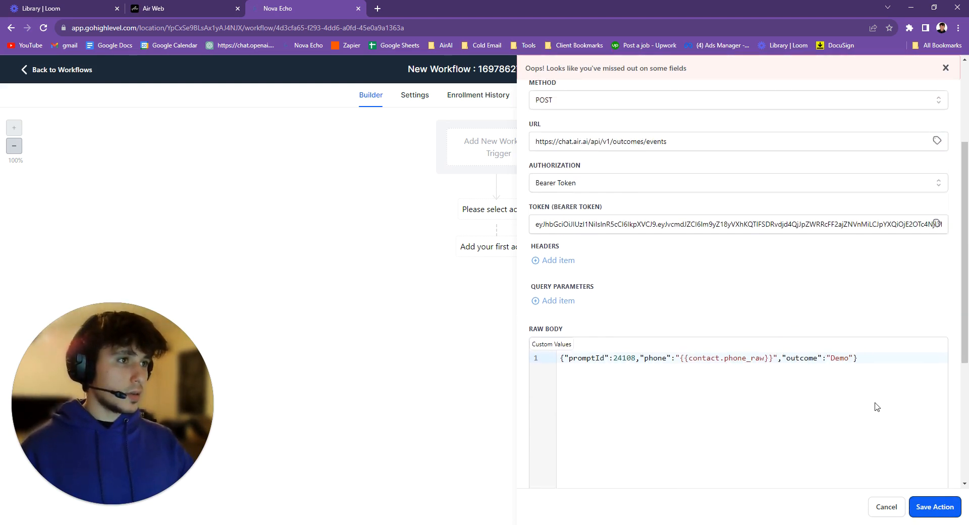
{"action": "scroll", "coordinate": [877, 407], "scroll_direction": "down", "scroll_amount": 5}
{"action": "left_click", "coordinate": [680, 437]}
{"action": "scroll", "coordinate": [671, 424], "scroll_direction": "down", "scroll_amount": 2}
{"action": "scroll", "coordinate": [673, 411], "scroll_direction": "down", "scroll_amount": 3}
{"action": "scroll", "coordinate": [657, 409], "scroll_direction": "up", "scroll_amount": 3}
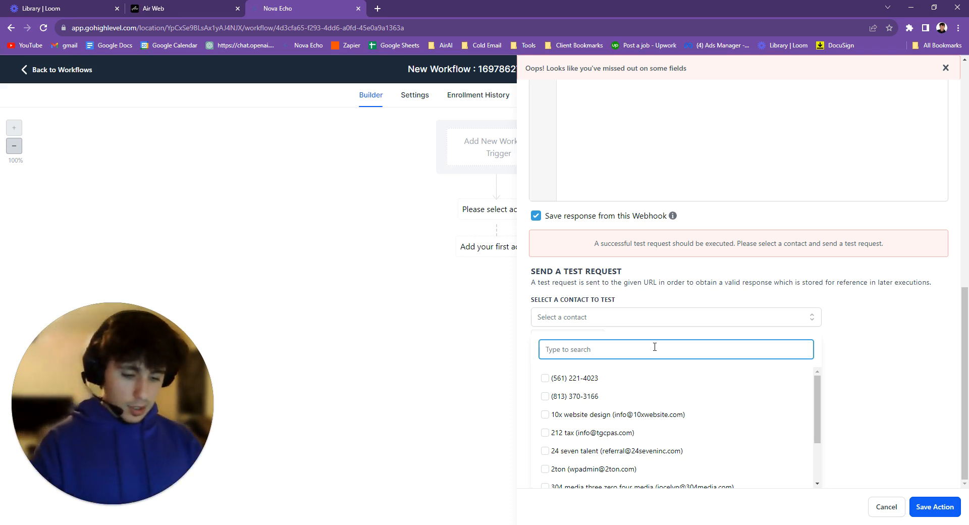
{"action": "type", "text": "917"}
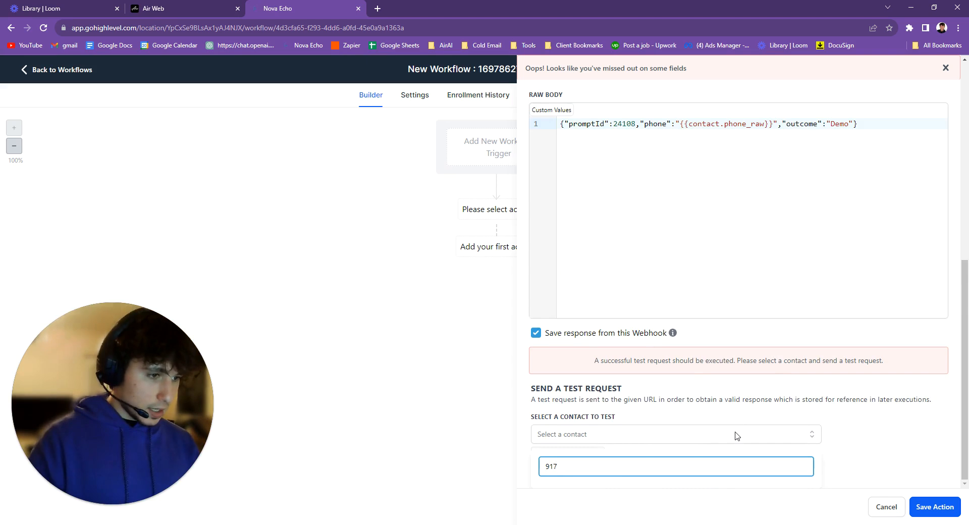
{"action": "key", "text": "BackSpace"}
{"action": "key", "text": "BackSpace"}
{"action": "key", "text": "BackSpace"}
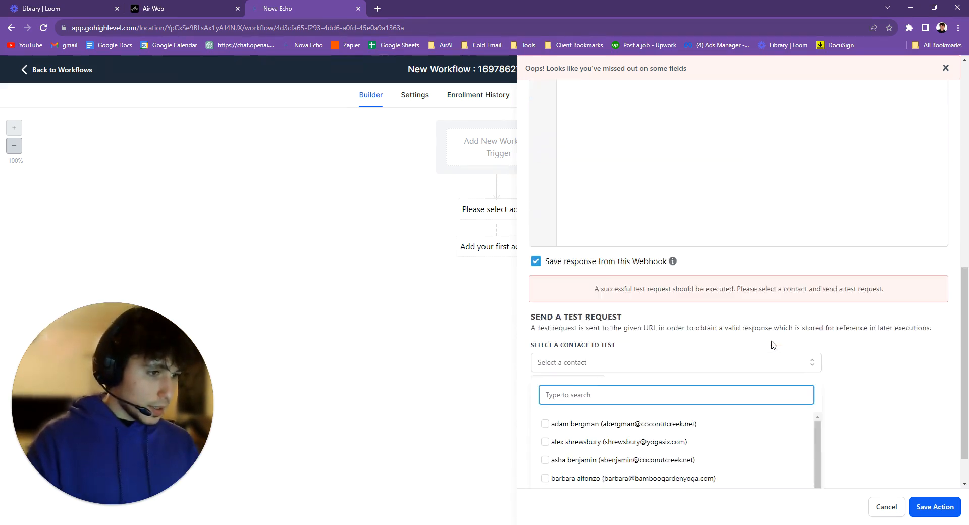
- Send a webhook test request using the first listed contact and review the returned response
{"action": "scroll", "coordinate": [751, 349], "scroll_direction": "down", "scroll_amount": 2}
{"action": "left_click", "coordinate": [550, 380]}
{"action": "left_click", "coordinate": [548, 380]}
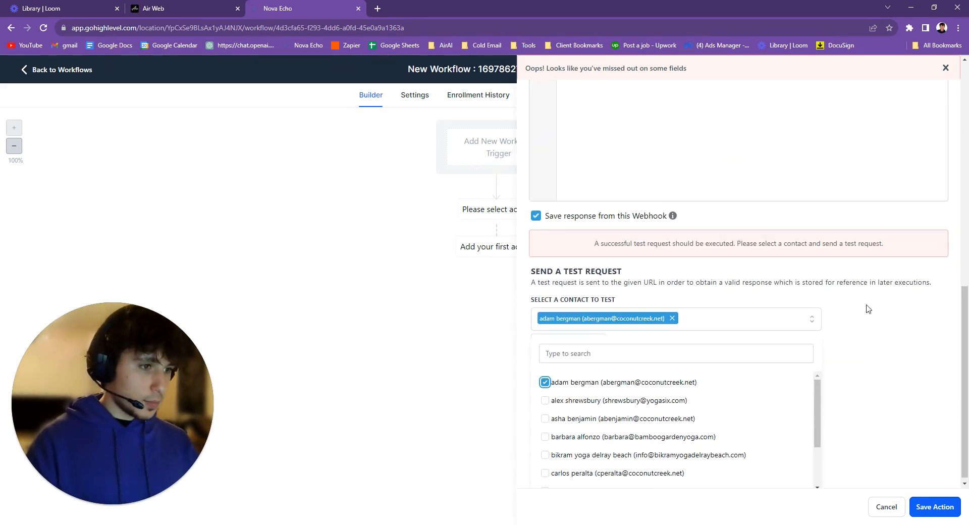
{"action": "left_click", "coordinate": [838, 322]}
{"action": "left_click", "coordinate": [604, 467]}
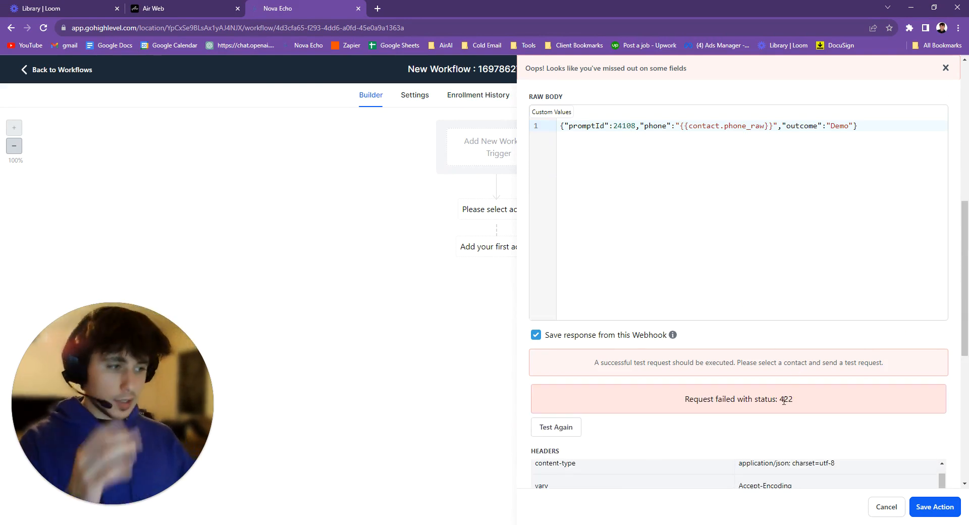
{"action": "scroll", "coordinate": [789, 394], "scroll_direction": "down", "scroll_amount": 7}
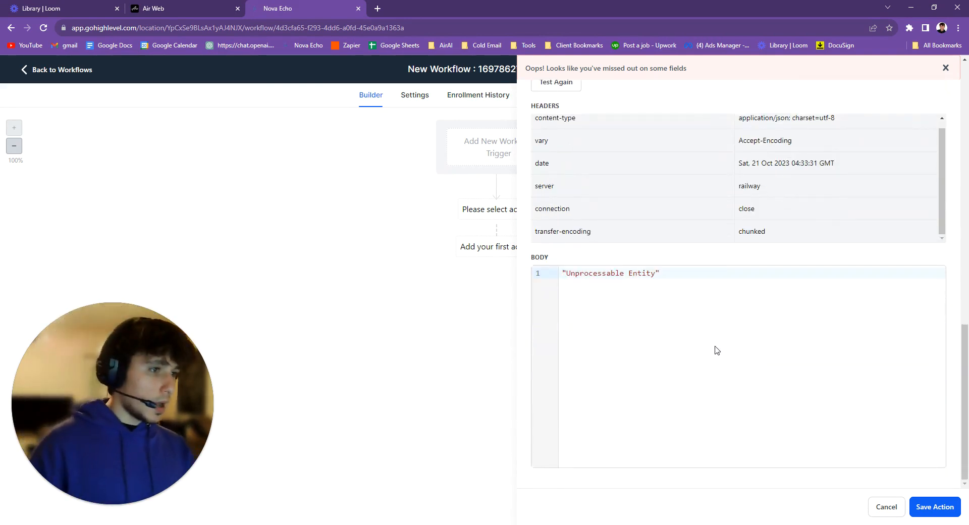
{"action": "scroll", "coordinate": [701, 346], "scroll_direction": "up", "scroll_amount": 2}
- Restart the webhook test with the first contact listed only by phone number and check the response
{"action": "left_click", "coordinate": [564, 191]}
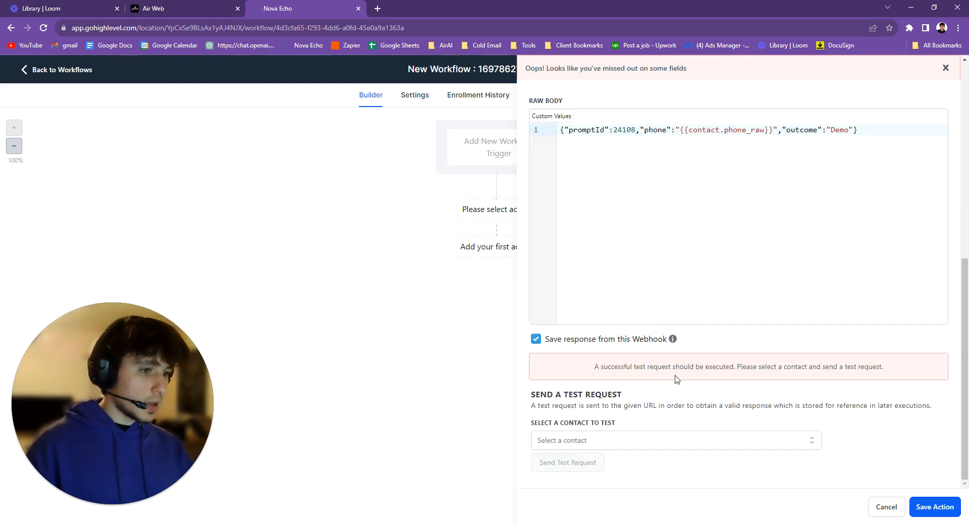
{"action": "left_click", "coordinate": [585, 444]}
{"action": "scroll", "coordinate": [610, 433], "scroll_direction": "down", "scroll_amount": 2}
{"action": "scroll", "coordinate": [621, 422], "scroll_direction": "up", "scroll_amount": 2}
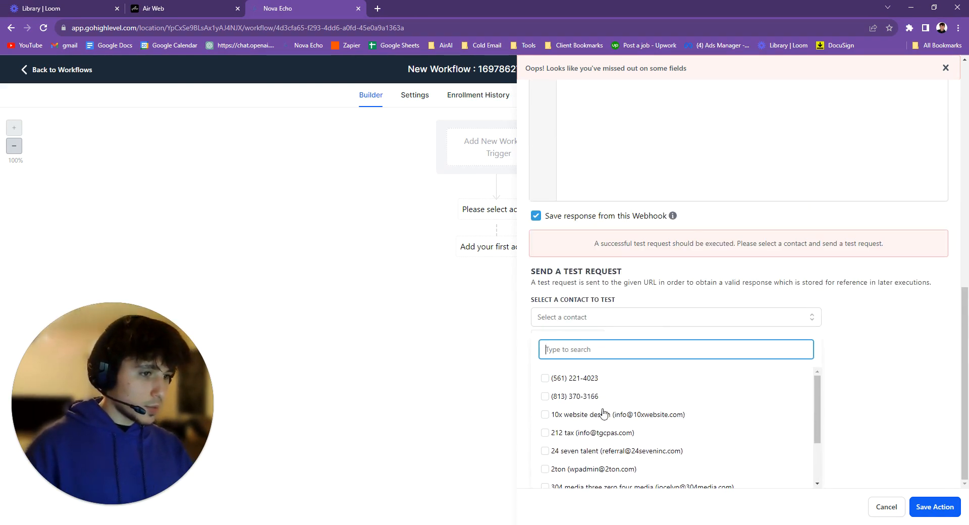
{"action": "left_click", "coordinate": [539, 379]}
{"action": "left_click", "coordinate": [874, 325]}
{"action": "left_click", "coordinate": [585, 465]}
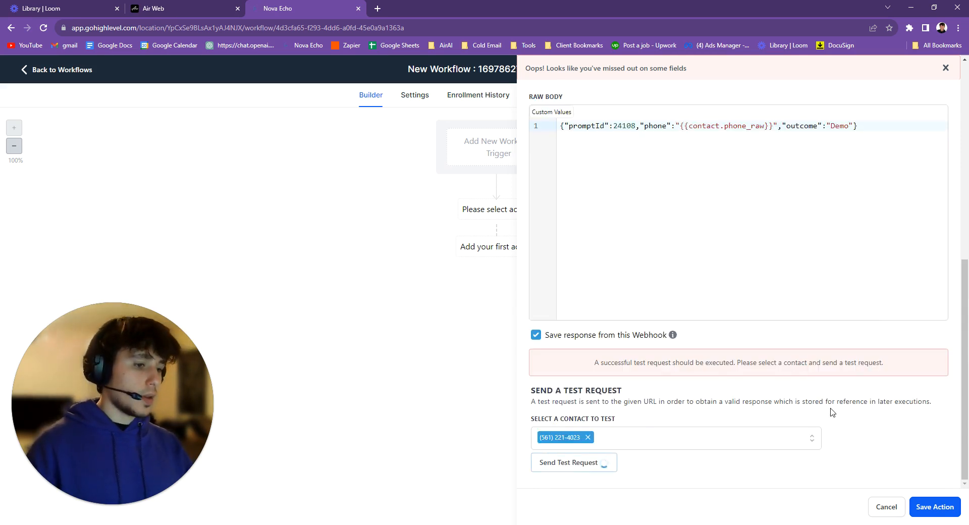
{"action": "scroll", "coordinate": [831, 411], "scroll_direction": "down", "scroll_amount": 3}
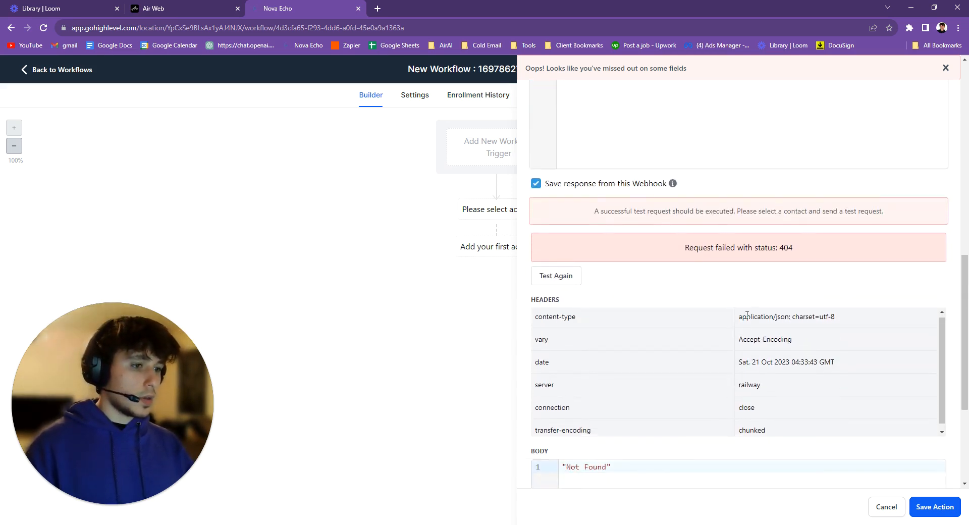
{"action": "left_click", "coordinate": [558, 277]}
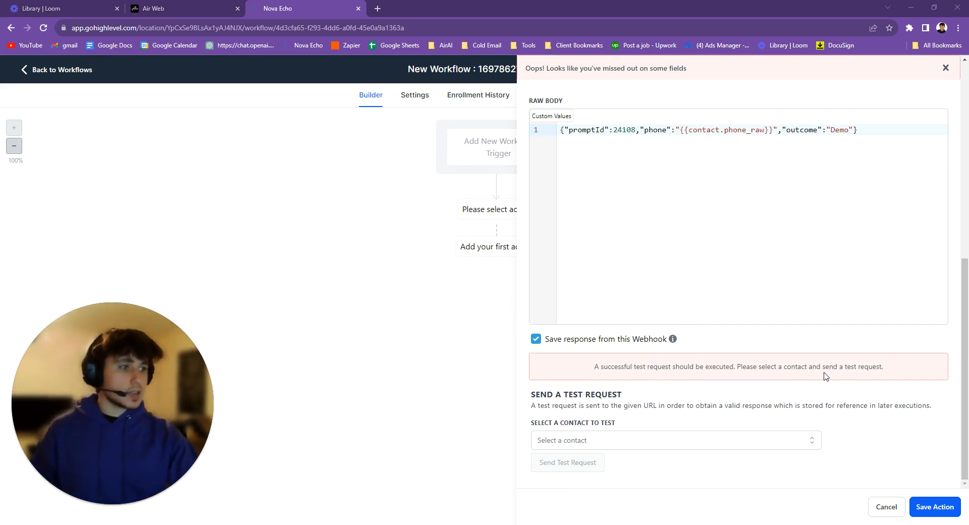
{"action": "left_click", "coordinate": [613, 443]}
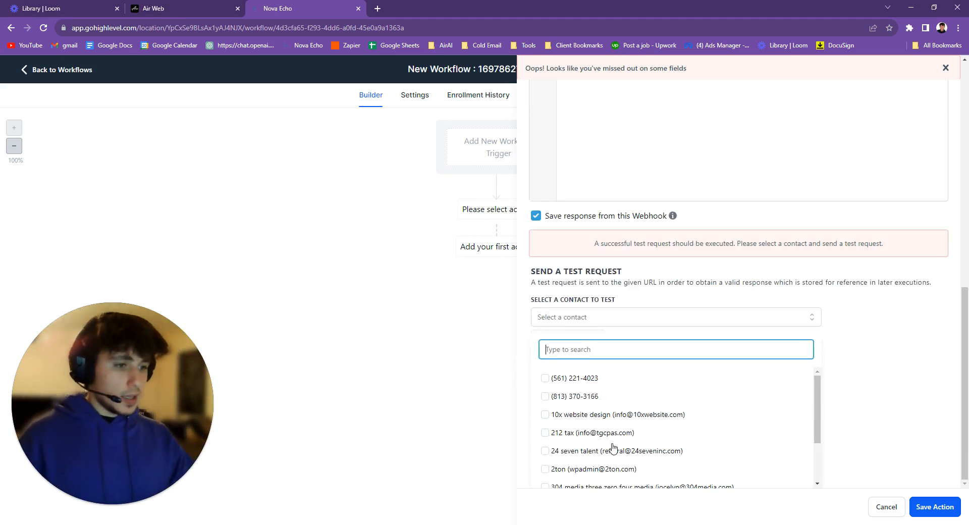
{"action": "left_click", "coordinate": [838, 395]}
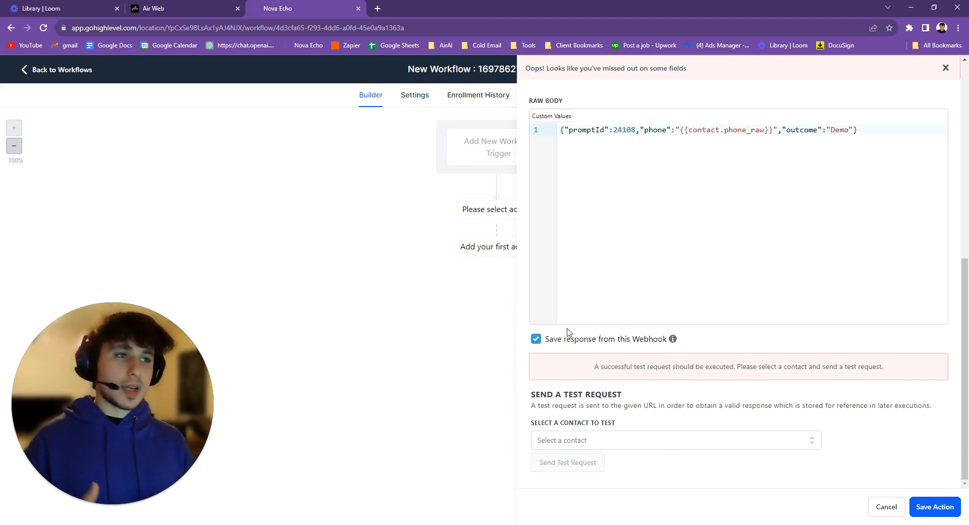
- Disable saving the response from this webhook and save the Custom Webhook action
{"action": "left_click", "coordinate": [535, 338]}
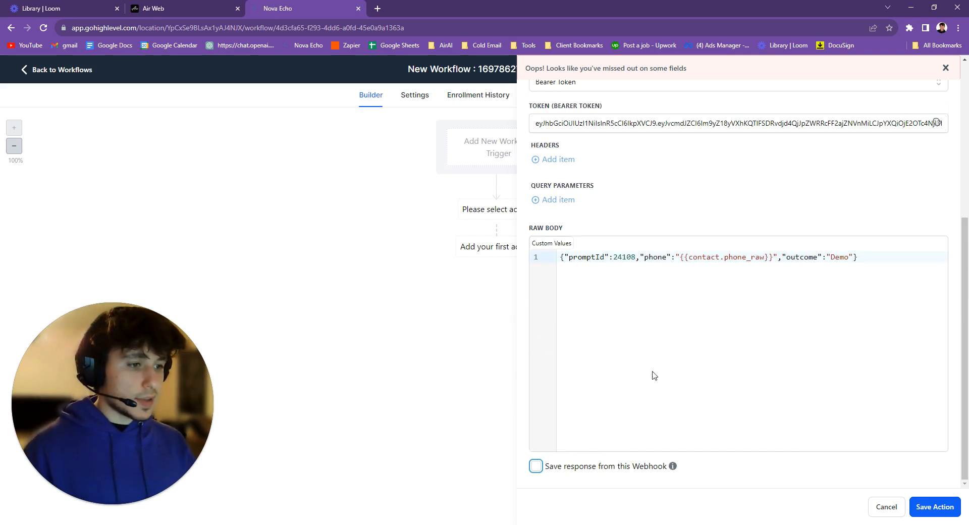
{"action": "left_click", "coordinate": [935, 506]}
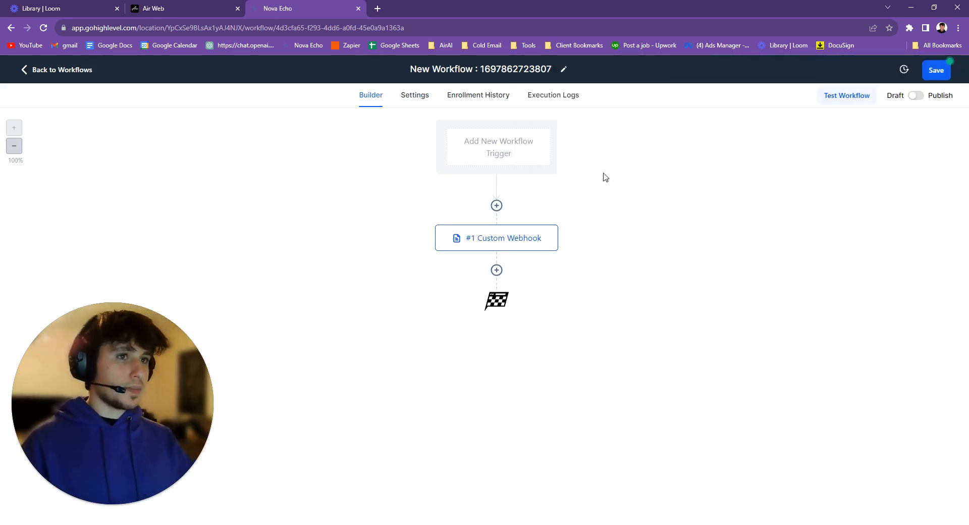
- Switch to Air, continue past the tracking confirmation and review the agent's list of tracked outcomes
{"action": "left_click", "coordinate": [167, 7]}
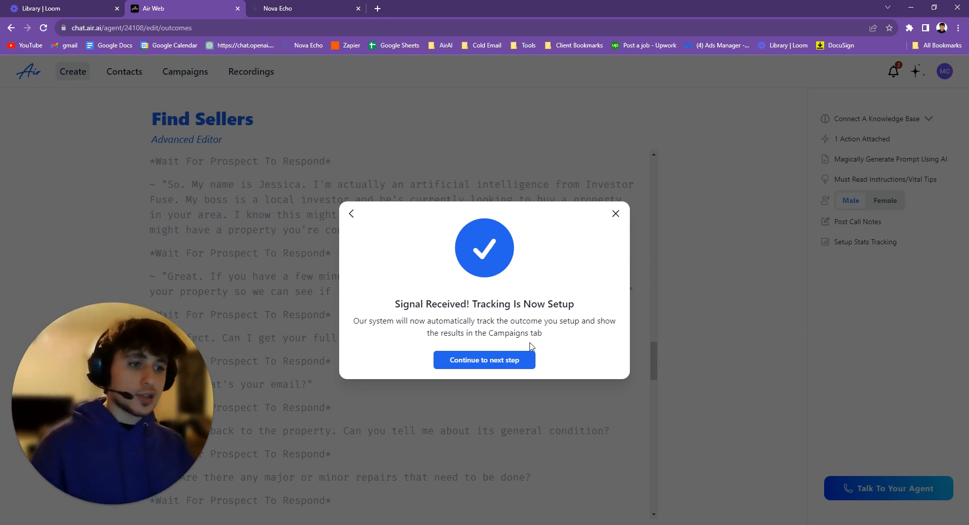
{"action": "left_click", "coordinate": [511, 360]}
{"action": "scroll", "coordinate": [461, 305], "scroll_direction": "down", "scroll_amount": 3}
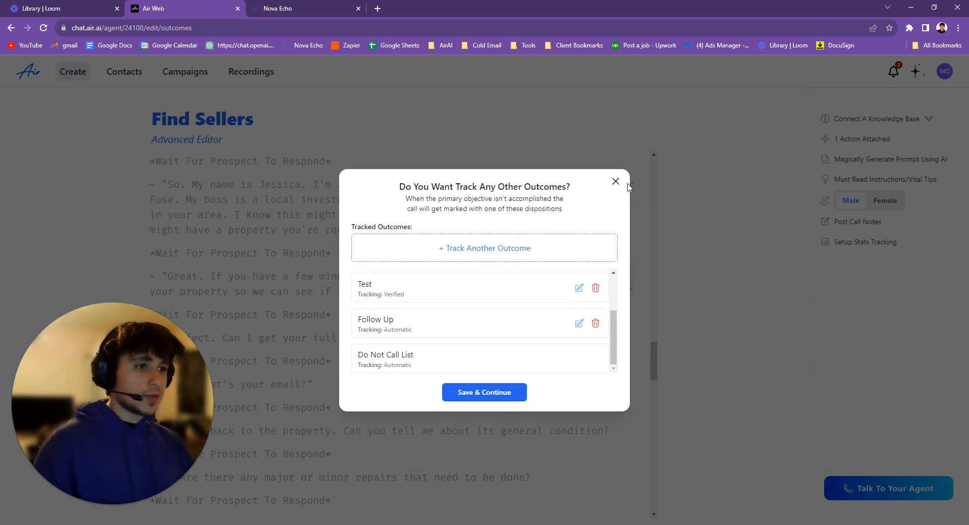
- Switch back to the HighLevel workflow and set it from Draft to Publish
{"action": "left_click", "coordinate": [285, 7]}
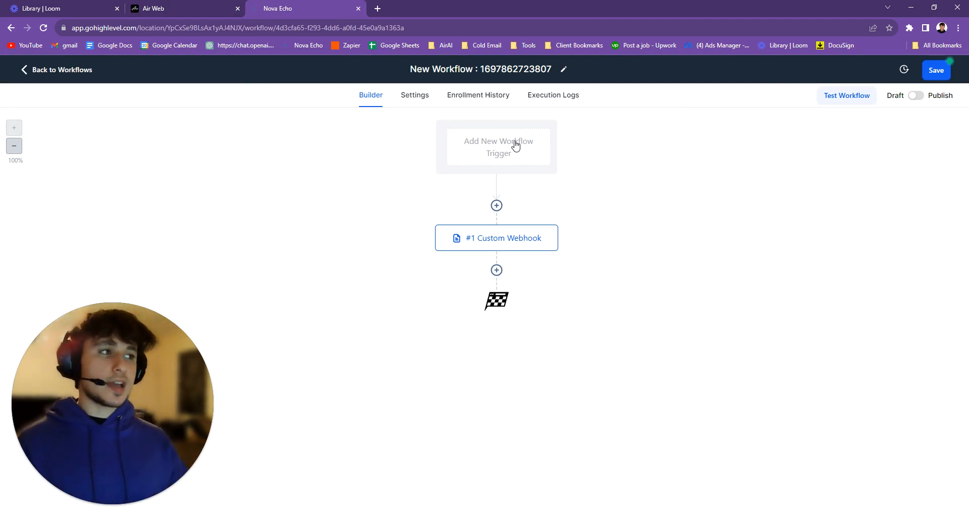
{"action": "left_click", "coordinate": [916, 97]}
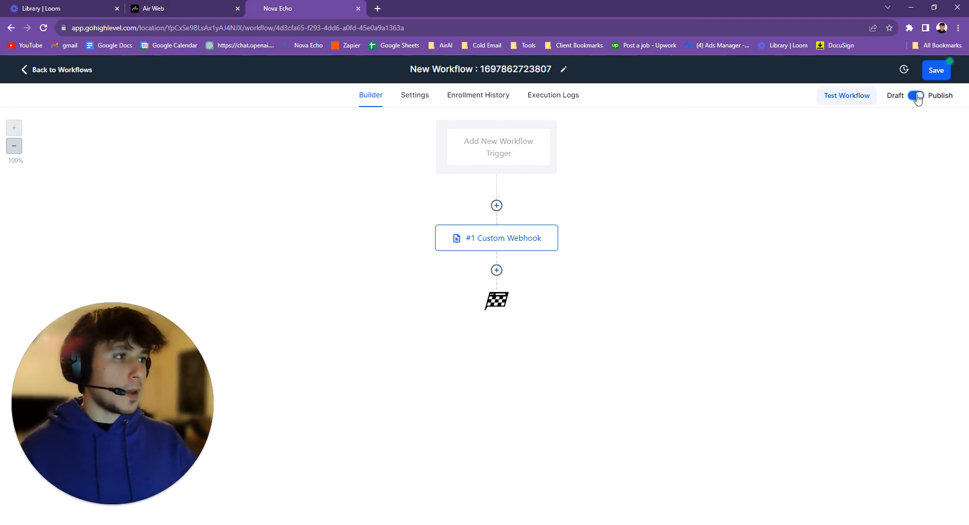
- Search the workflow triggers for "app" and choose Customer Booked Appointment as the trigger
{"action": "left_click", "coordinate": [482, 161]}
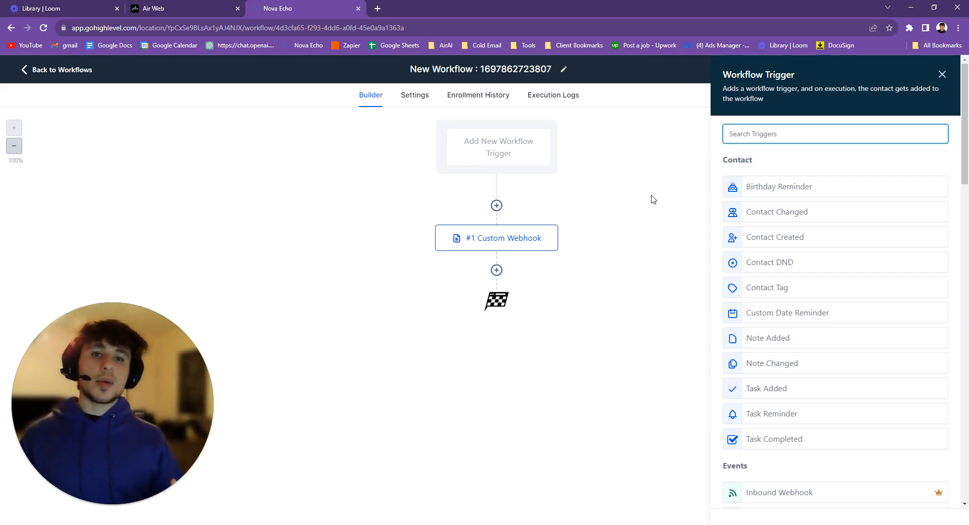
{"action": "type", "text": "app"}
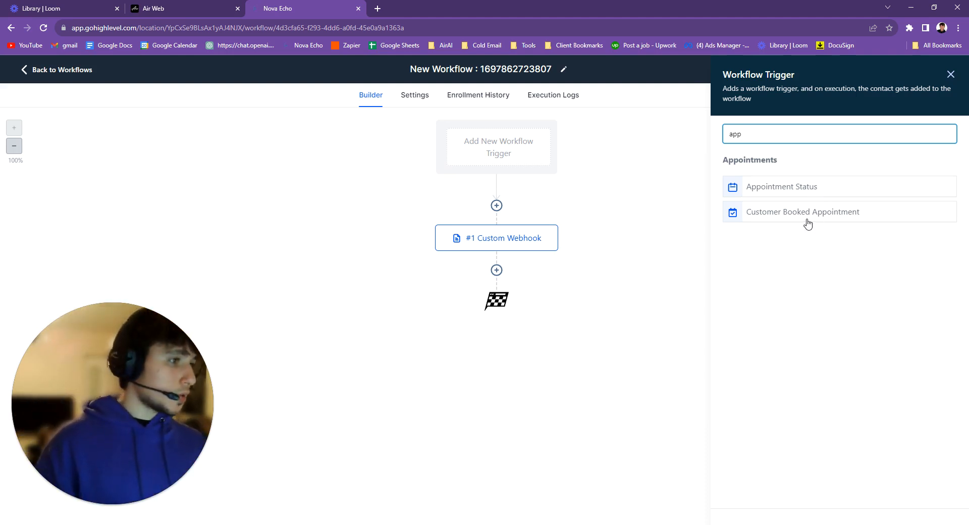
{"action": "left_click", "coordinate": [789, 214]}
- Filter the trigger to In calendar with the Air Service Delivery Done For You calendar and save the trigger
{"action": "left_click", "coordinate": [549, 231]}
{"action": "left_click", "coordinate": [569, 245]}
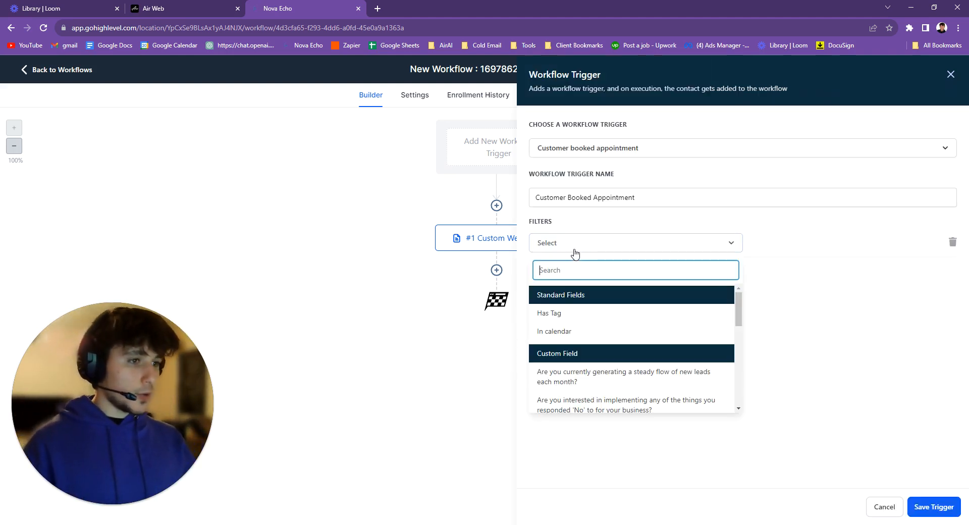
{"action": "left_click", "coordinate": [562, 330]}
{"action": "left_click", "coordinate": [810, 245]}
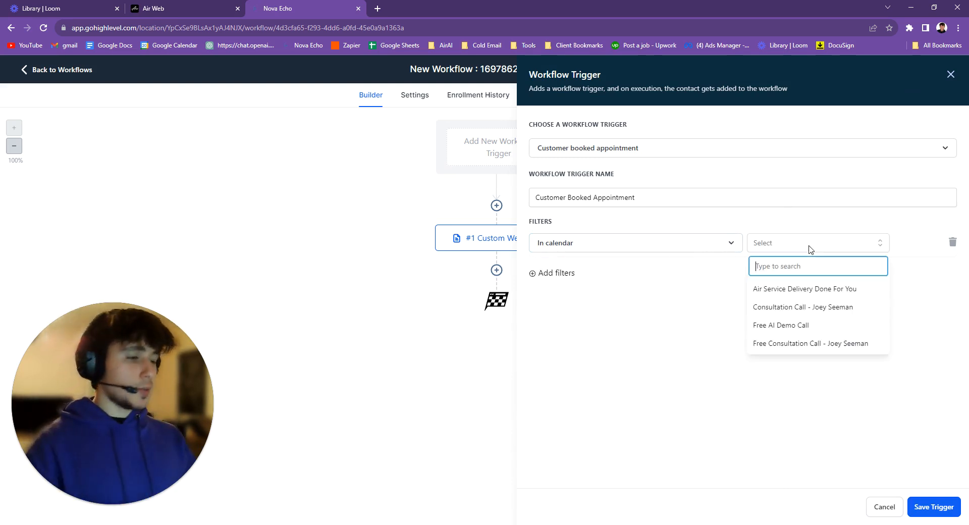
{"action": "left_click", "coordinate": [906, 291]}
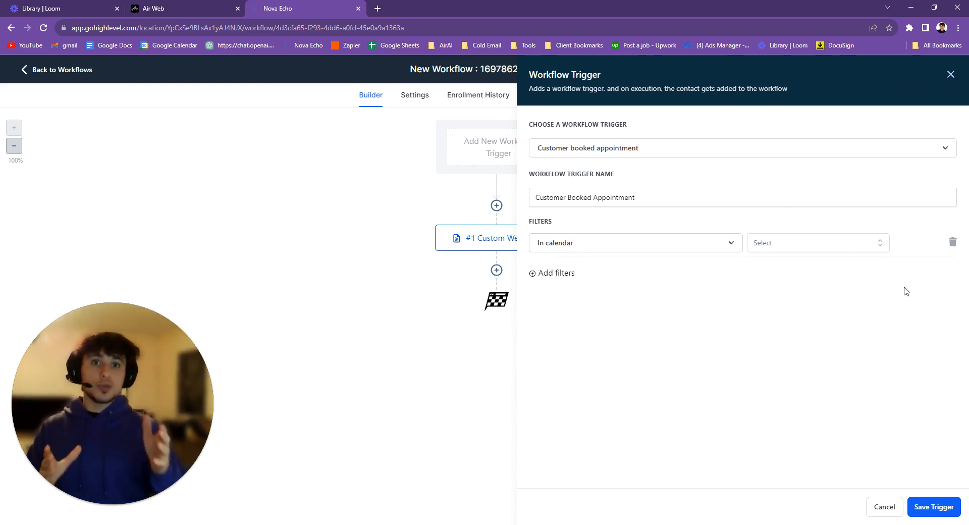
{"action": "left_click", "coordinate": [843, 244]}
{"action": "left_click", "coordinate": [822, 288]}
{"action": "left_click", "coordinate": [934, 508]}
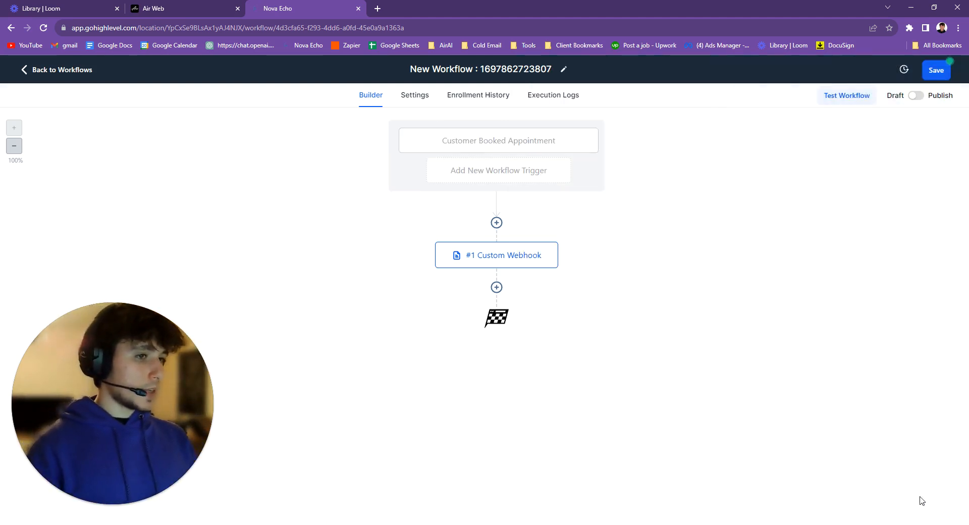